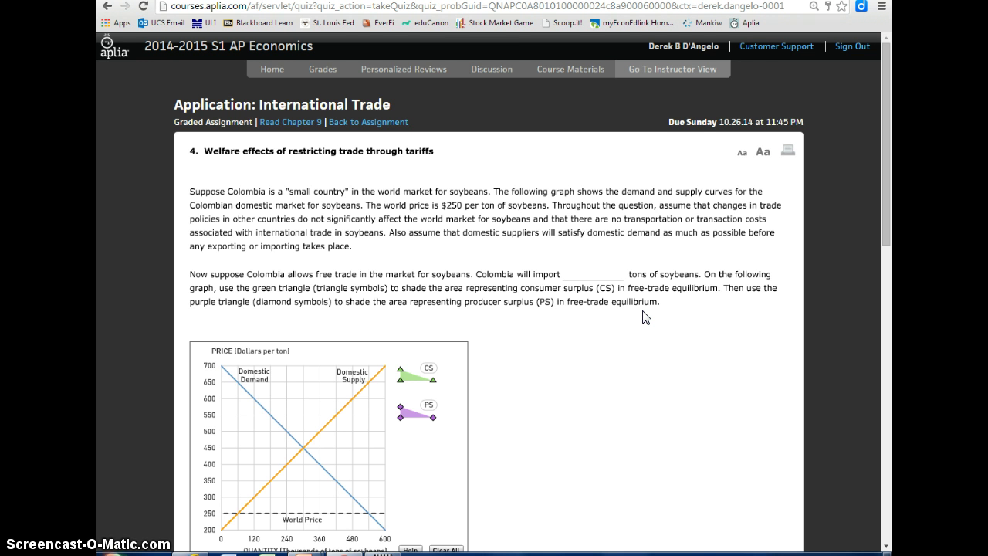
# Answer the free-trade import blank with 480,000 tons of soybeans
pyautogui.scroll(-1, 645, 317)
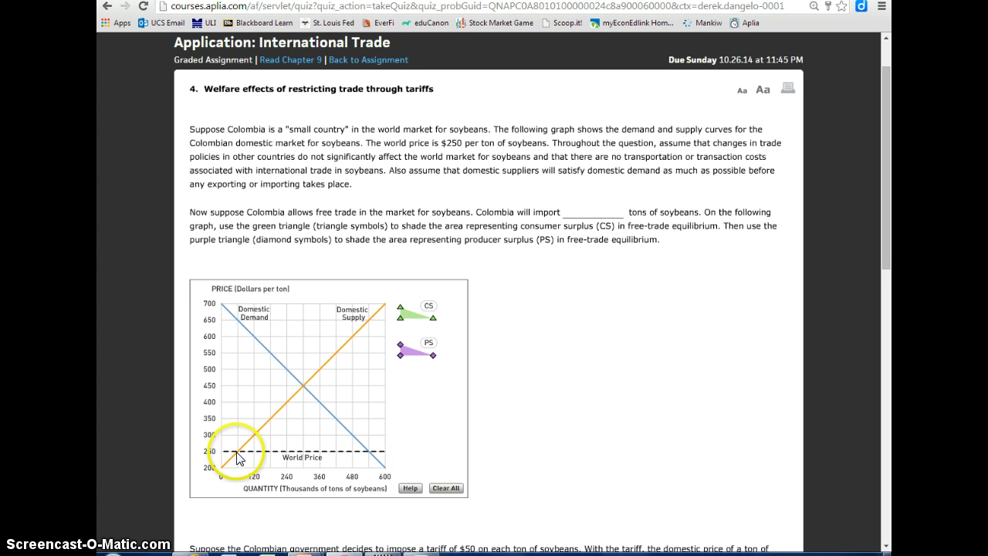
pyautogui.click(601, 212)
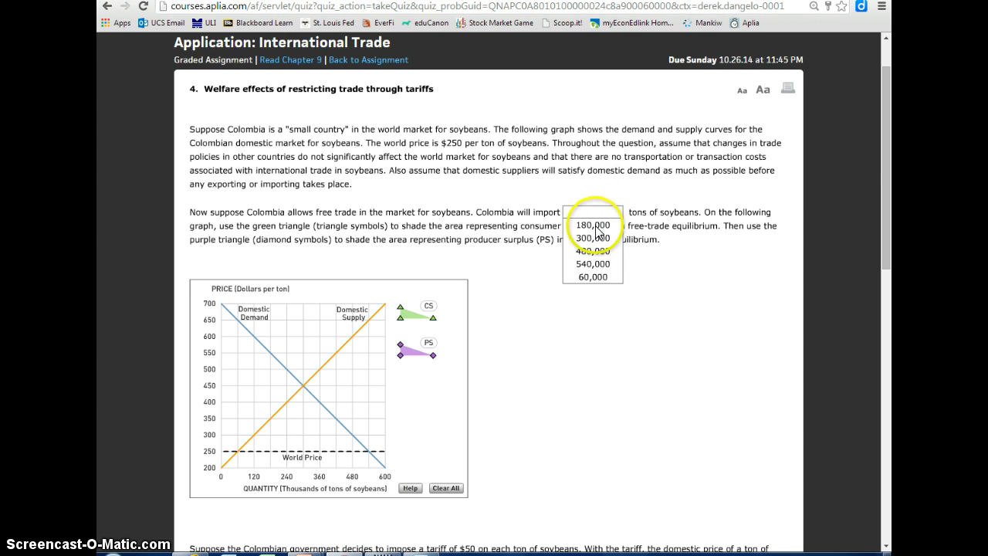
pyautogui.click(597, 251)
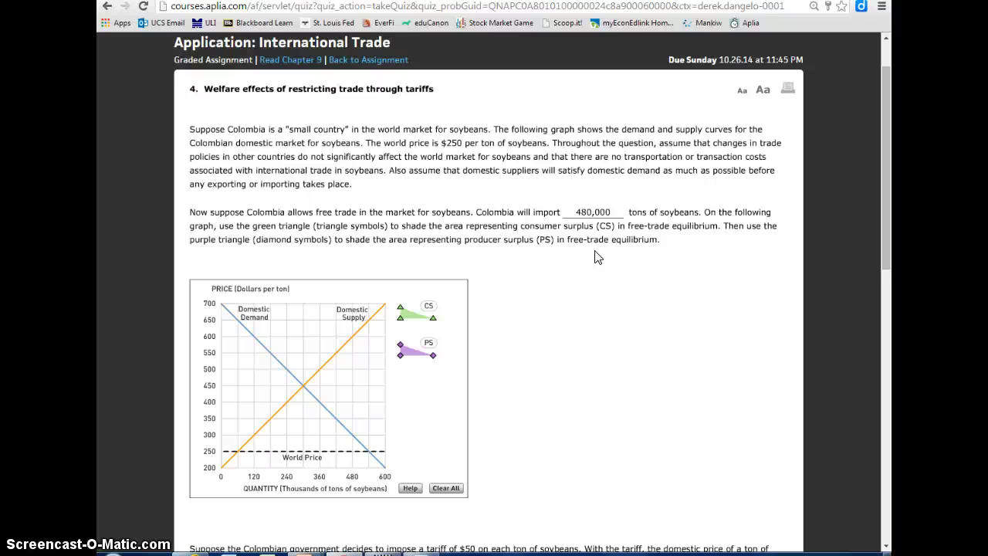
# Place the green consumer-surplus triangle from 0 to 540 above $250, then the purple producer-surplus triangle below it
pyautogui.click(413, 318)
pyautogui.moveTo(413, 318); pyautogui.dragTo(221, 450)
pyautogui.click(258, 326)
pyautogui.moveTo(257, 324); pyautogui.dragTo(374, 454)
pyautogui.click(410, 356)
pyautogui.moveTo(409, 356); pyautogui.dragTo(237, 451)
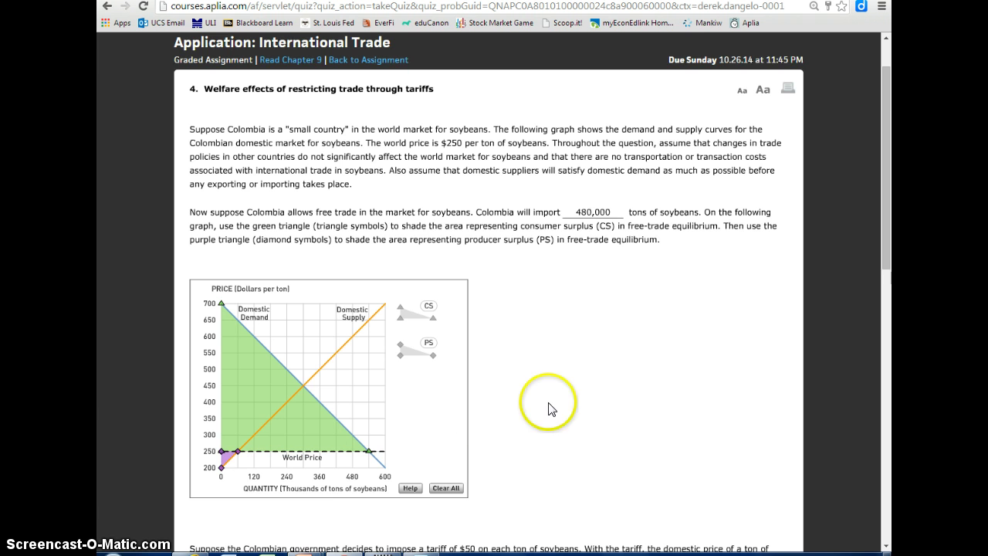
# Choose $300 as the domestic soybean price with the tariff
pyautogui.scroll(-3, 562, 399)
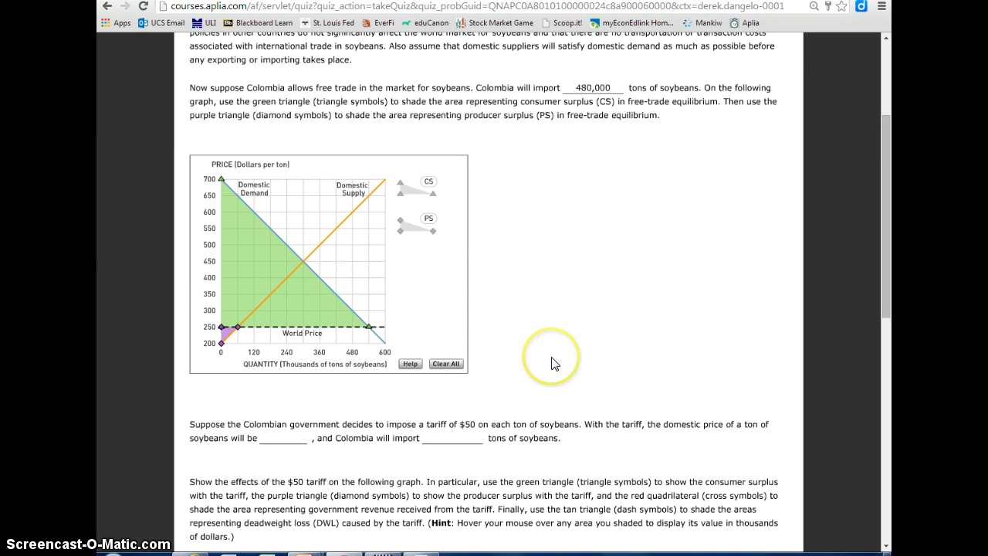
pyautogui.scroll(-5, 553, 363)
pyautogui.click(567, 360)
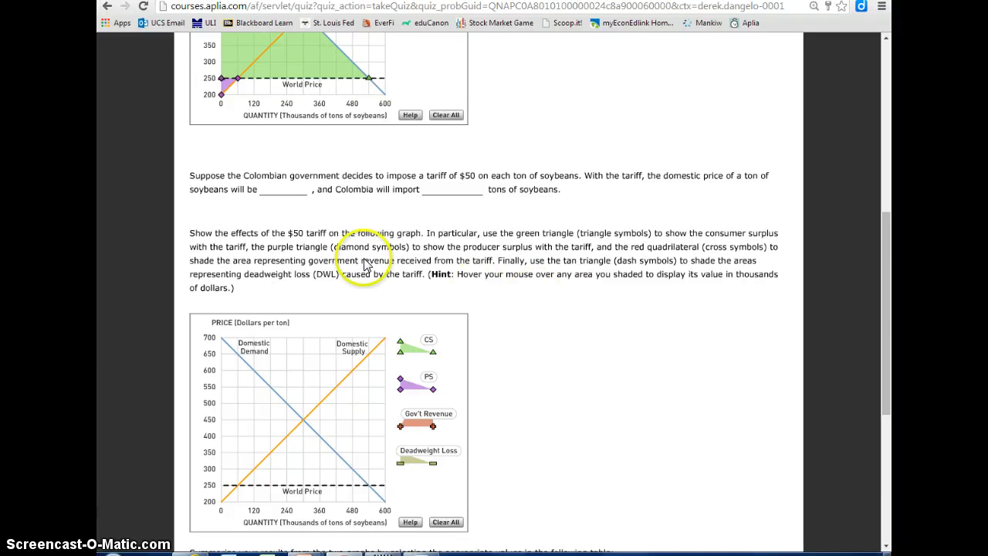
pyautogui.click(294, 191)
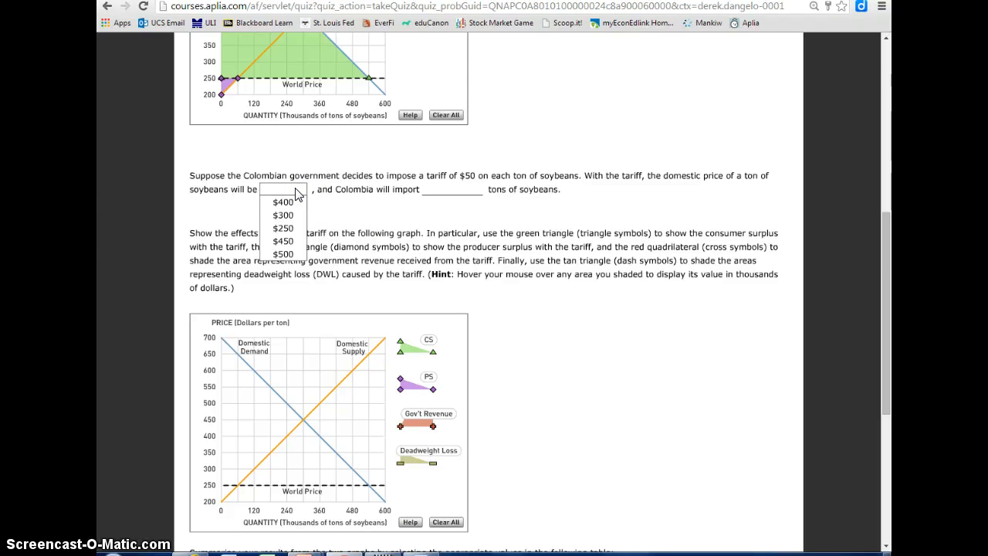
pyautogui.click(293, 179)
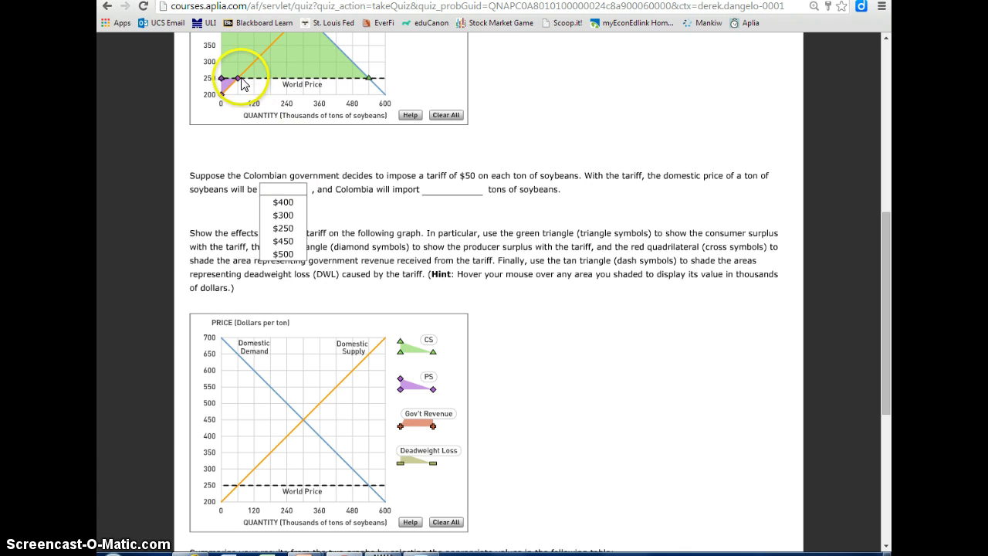
pyautogui.moveTo(241, 83); pyautogui.dragTo(255, 66)
pyautogui.click(289, 215)
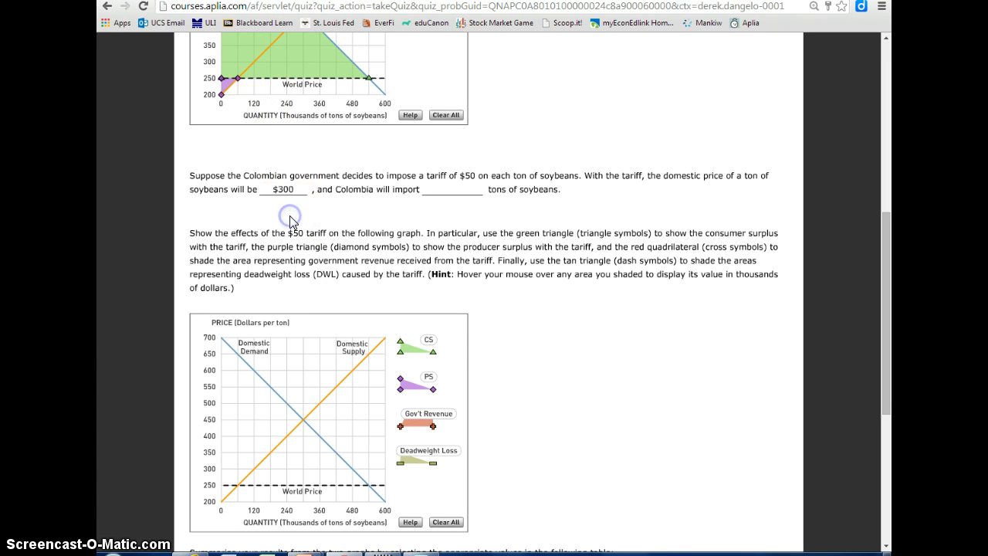
# Check the free-trade consumer surplus area, then set tariff imports to 360,000 tons
pyautogui.moveTo(255, 68)
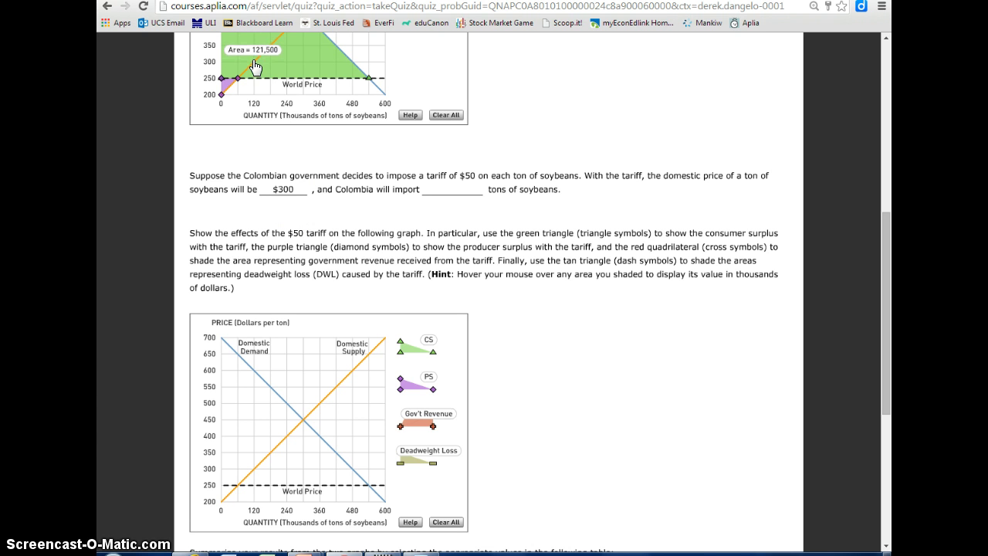
pyautogui.click(353, 67)
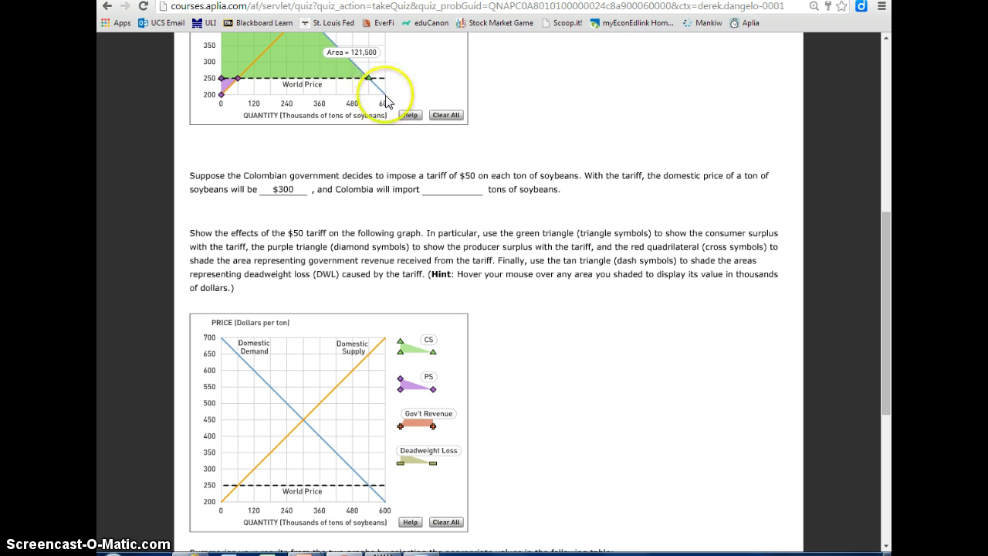
pyautogui.click(441, 189)
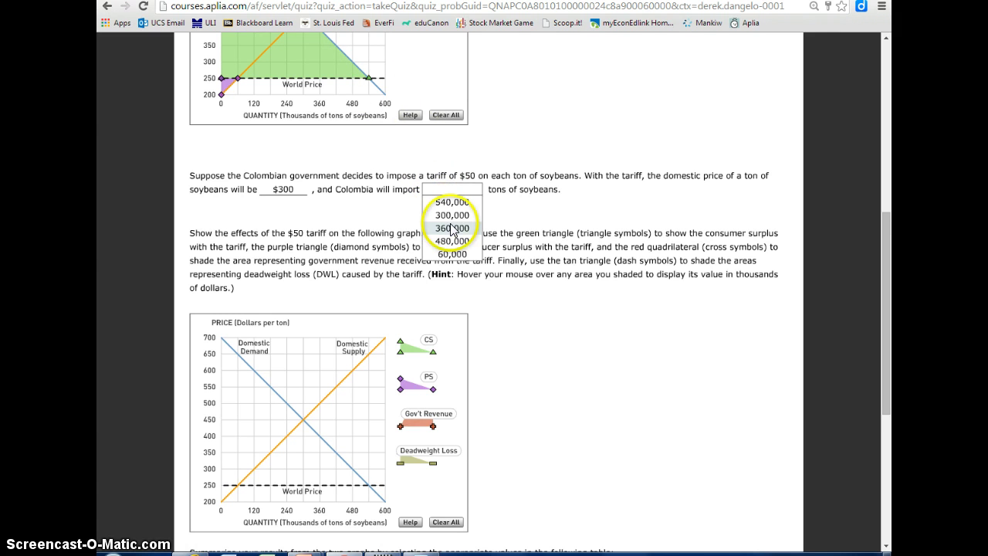
pyautogui.click(453, 228)
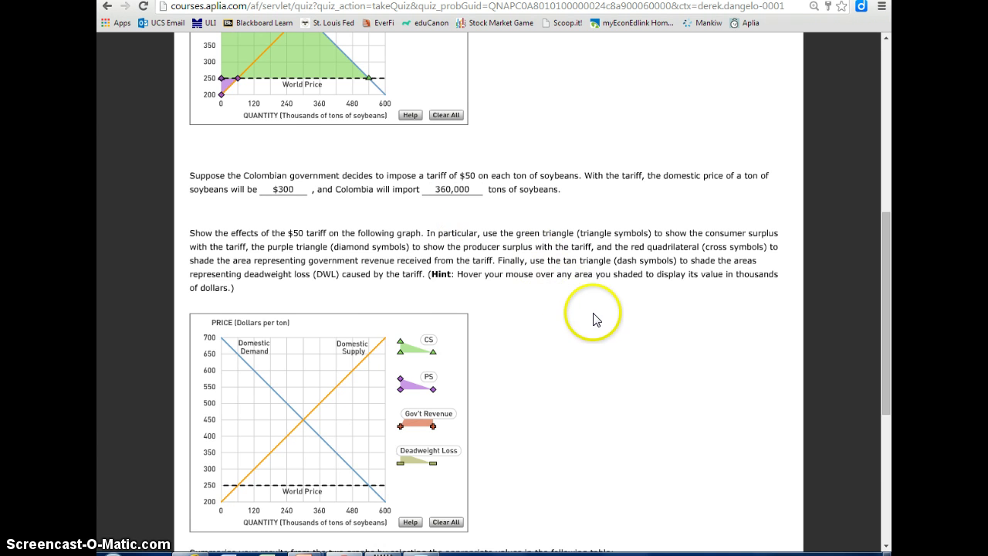
# Scroll down past the $300 and 360,000-ton answers to the tariff graph and summary table
pyautogui.scroll(-3, 587, 311)
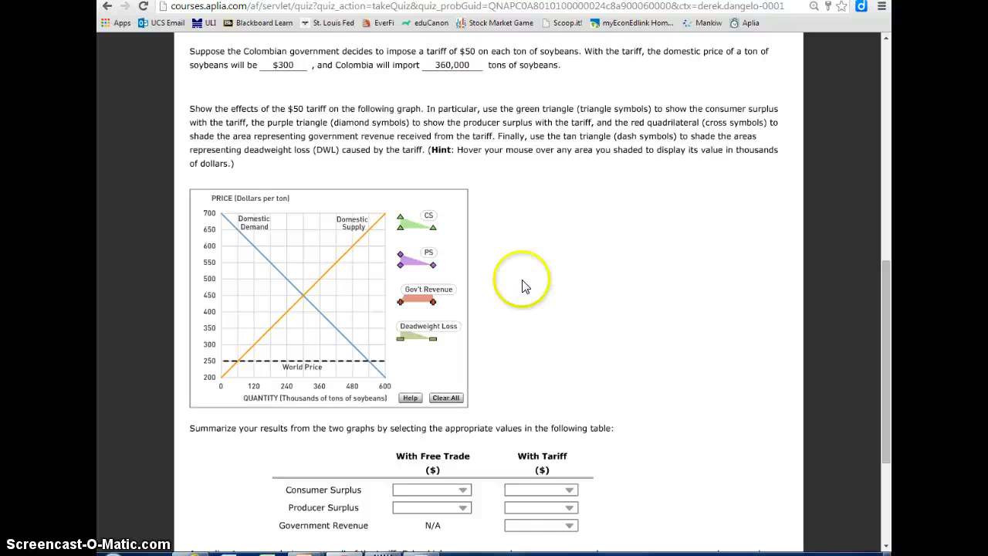
# Place the consumer-surplus triangle and the producer-surplus triangle, with its corner at 120, $300
pyautogui.moveTo(418, 233); pyautogui.dragTo(351, 347)
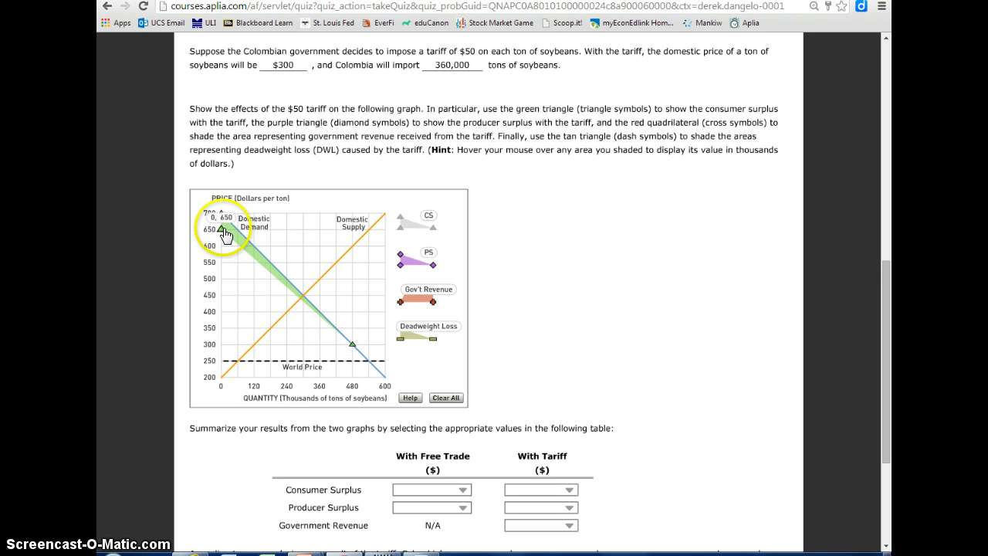
pyautogui.moveTo(222, 230); pyautogui.dragTo(222, 349)
pyautogui.moveTo(416, 260); pyautogui.dragTo(331, 316)
pyautogui.moveTo(279, 355); pyautogui.dragTo(239, 364)
pyautogui.click(255, 378)
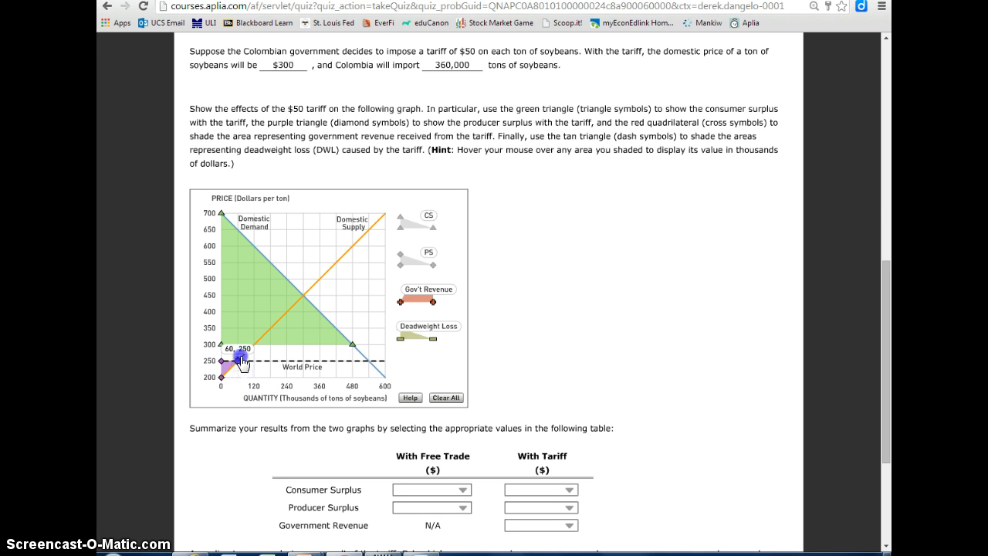
pyautogui.moveTo(244, 361); pyautogui.dragTo(222, 346)
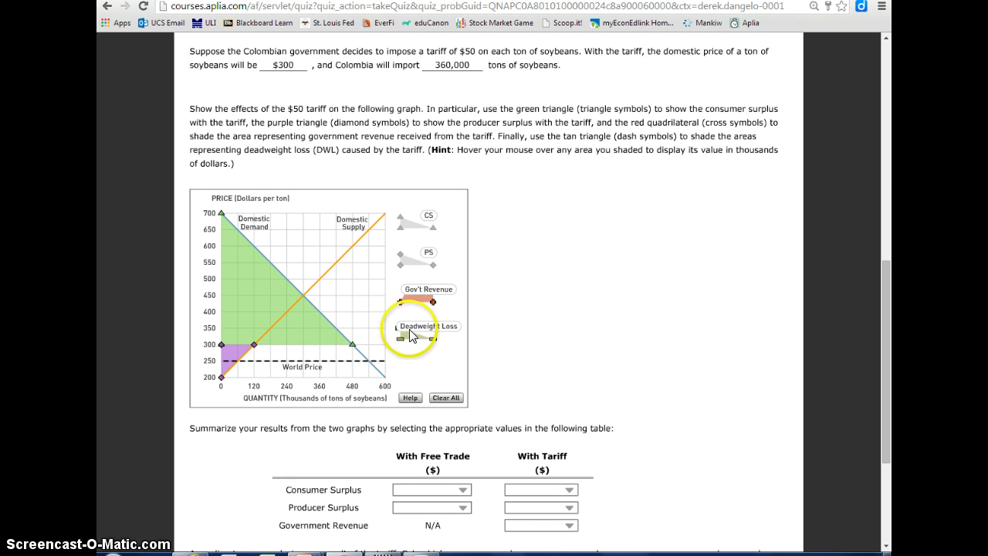
# Stretch the government-revenue area to 480 at $250 (area 3,000) and start placing deadweight loss
pyautogui.moveTo(417, 300); pyautogui.dragTo(353, 347)
pyautogui.moveTo(281, 360); pyautogui.dragTo(348, 363)
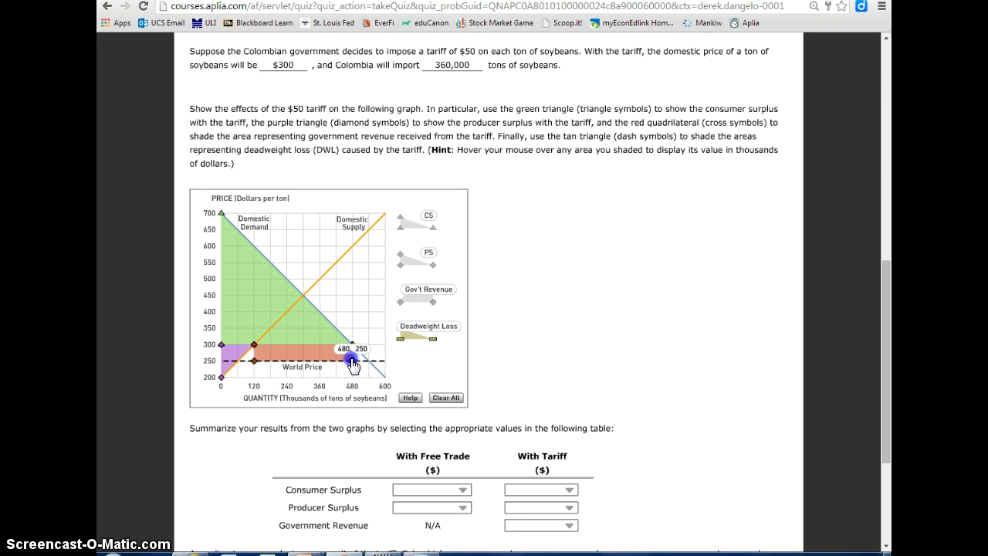
pyautogui.moveTo(356, 362); pyautogui.dragTo(354, 360)
pyautogui.click(327, 361)
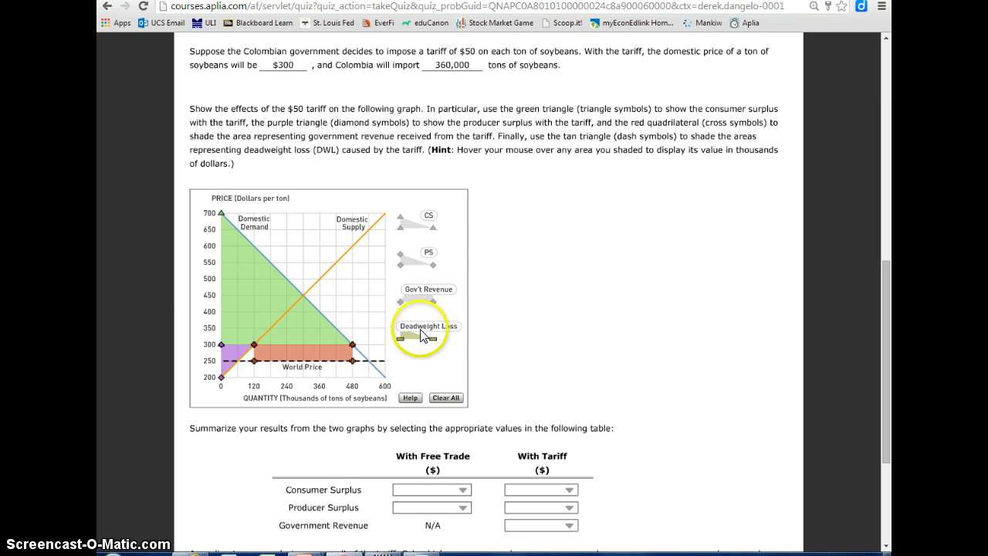
pyautogui.moveTo(418, 336); pyautogui.dragTo(264, 367)
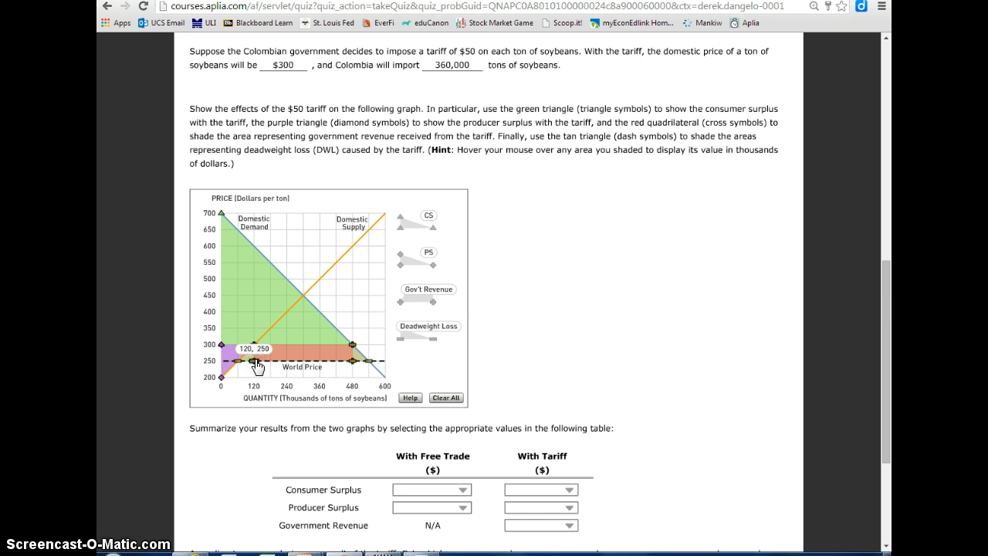
# Set free-trade consumer surplus to 121.5 million in the summary table
pyautogui.scroll(-2, 629, 325)
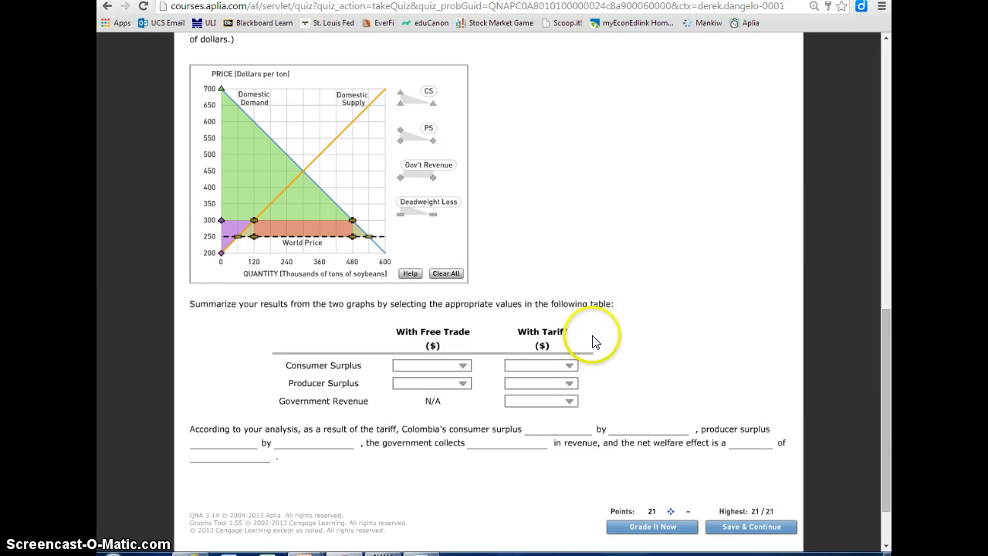
pyautogui.click(451, 367)
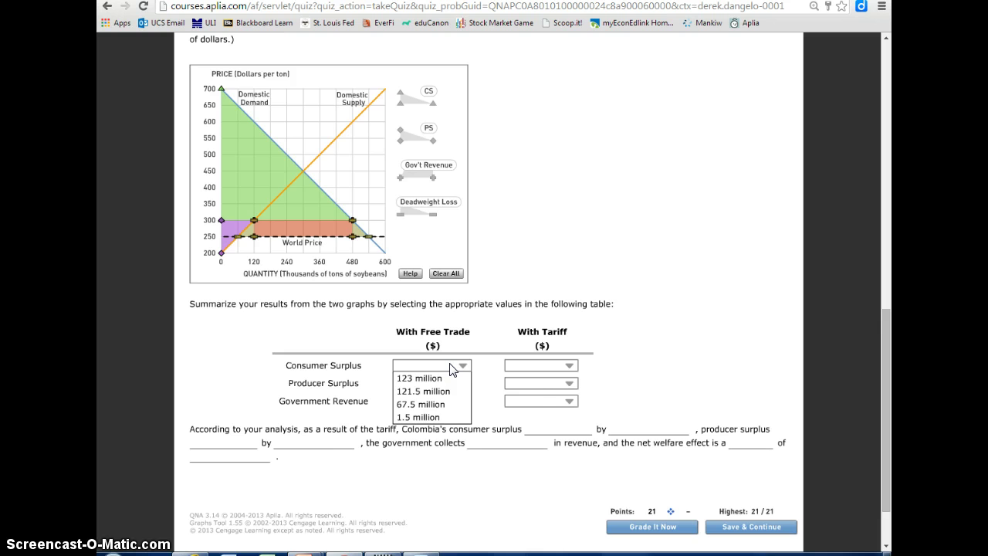
pyautogui.scroll(6, 451, 369)
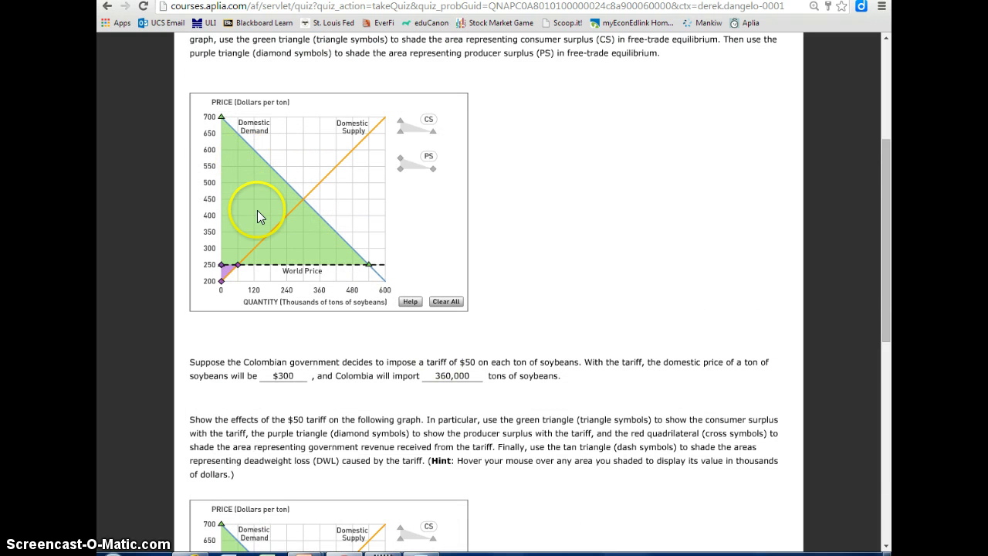
pyautogui.moveTo(253, 215)
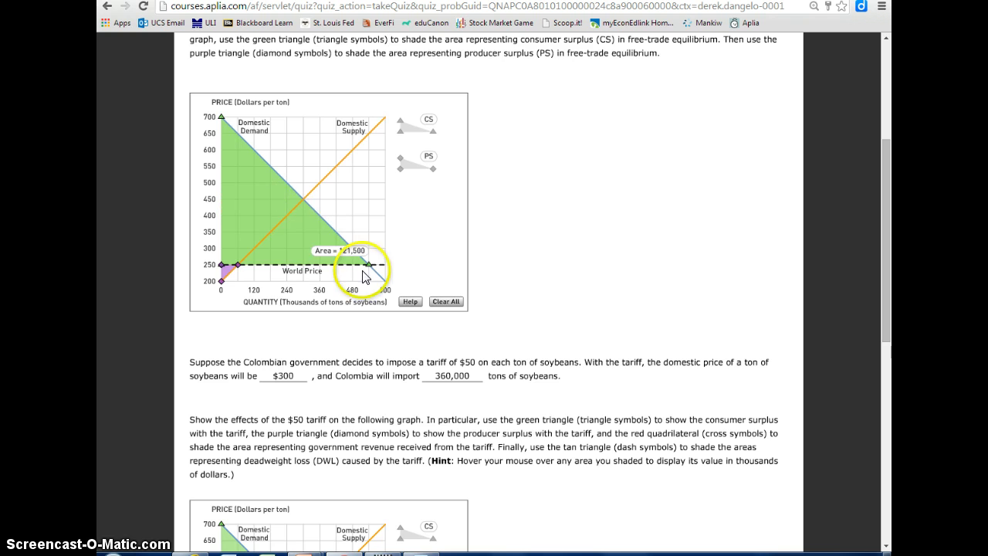
pyautogui.scroll(-3, 454, 307)
pyautogui.scroll(-2, 454, 307)
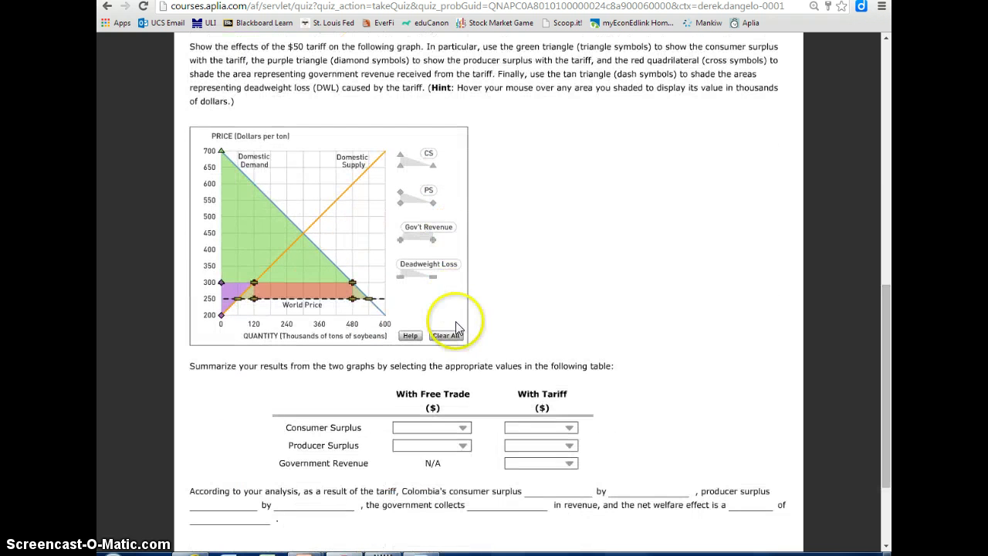
pyautogui.click(458, 427)
pyautogui.click(451, 453)
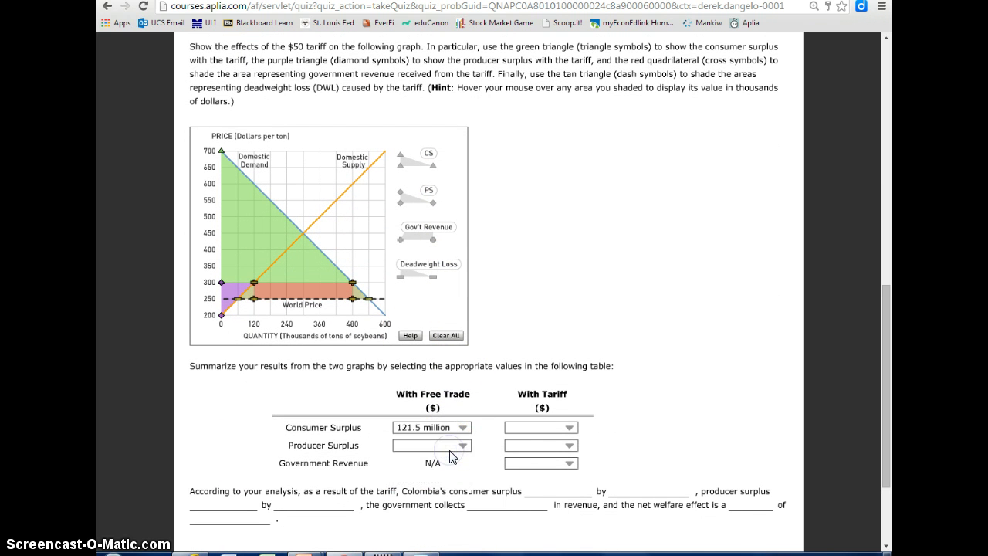
# Set free-trade producer surplus to 1.5 million
pyautogui.scroll(5, 434, 397)
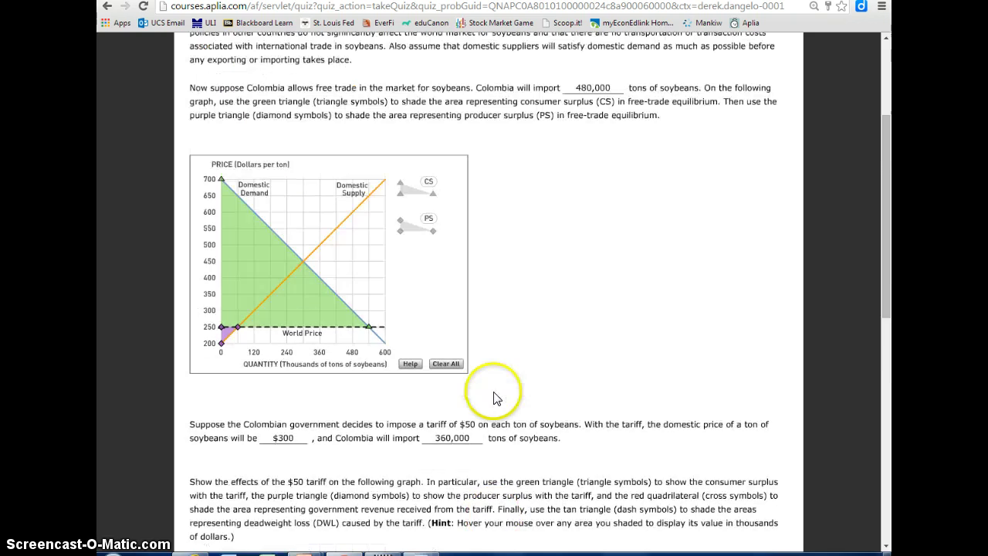
pyautogui.moveTo(225, 340)
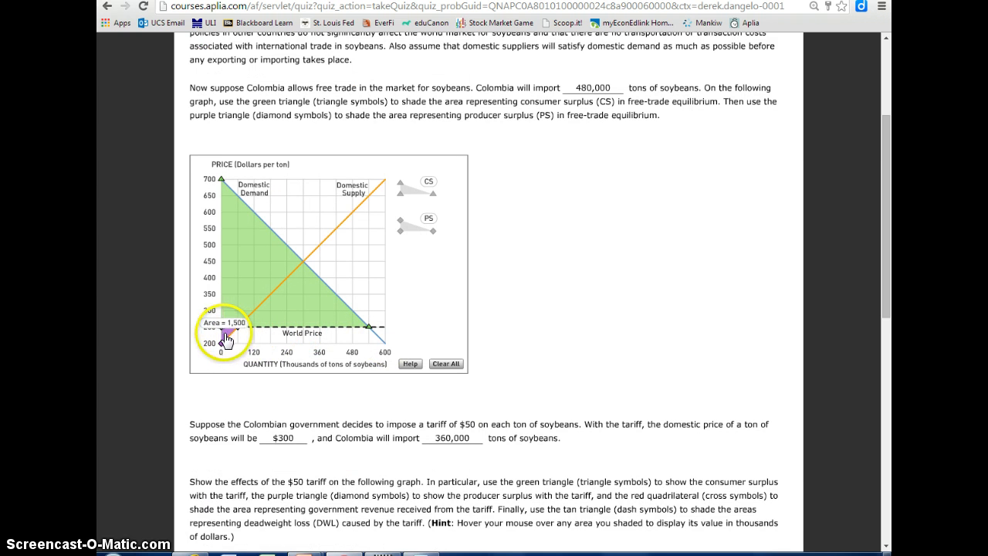
pyautogui.scroll(-7, 463, 386)
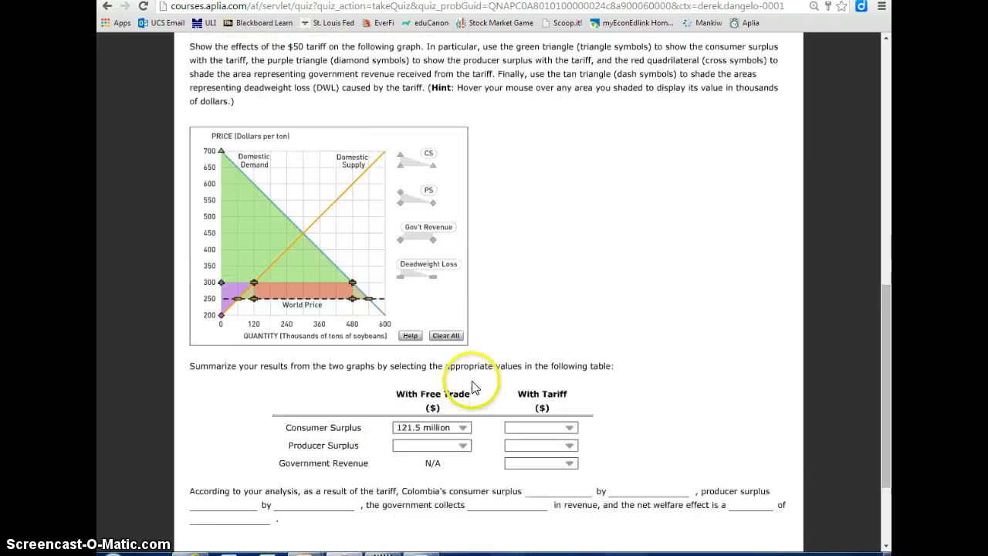
pyautogui.click(461, 311)
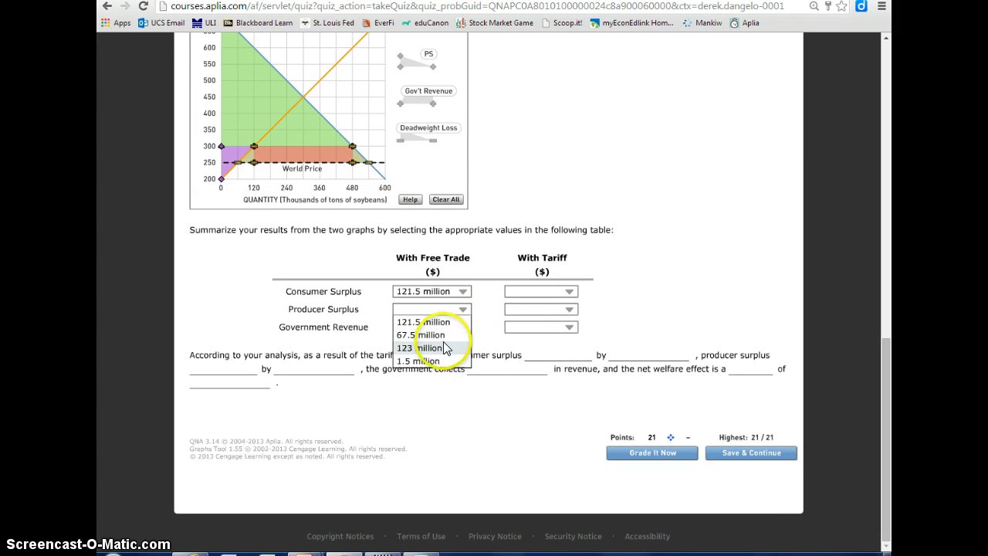
pyautogui.click(441, 361)
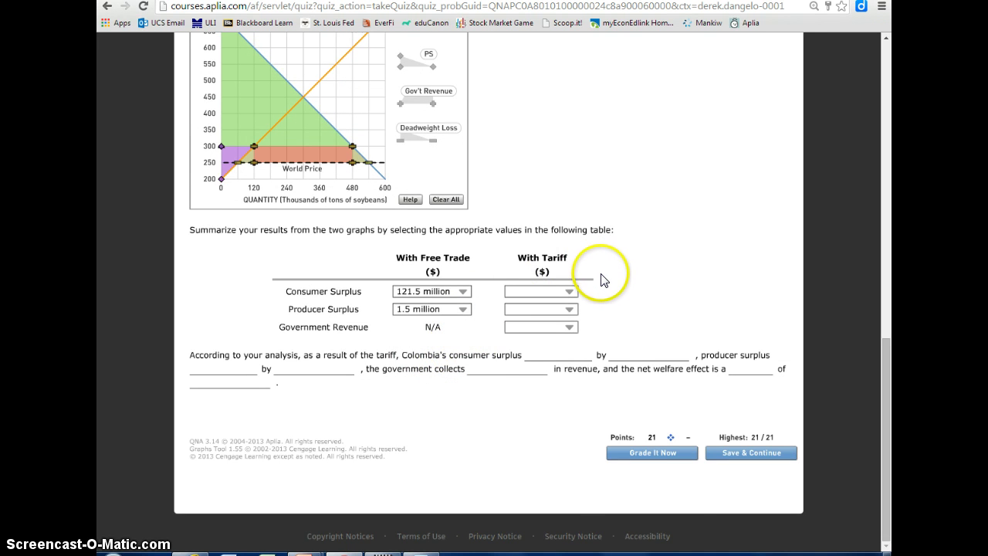
# Pick 96 million consumer surplus, 6 million producer surplus and 18 million government revenue under With Tariff
pyautogui.scroll(1, 600, 281)
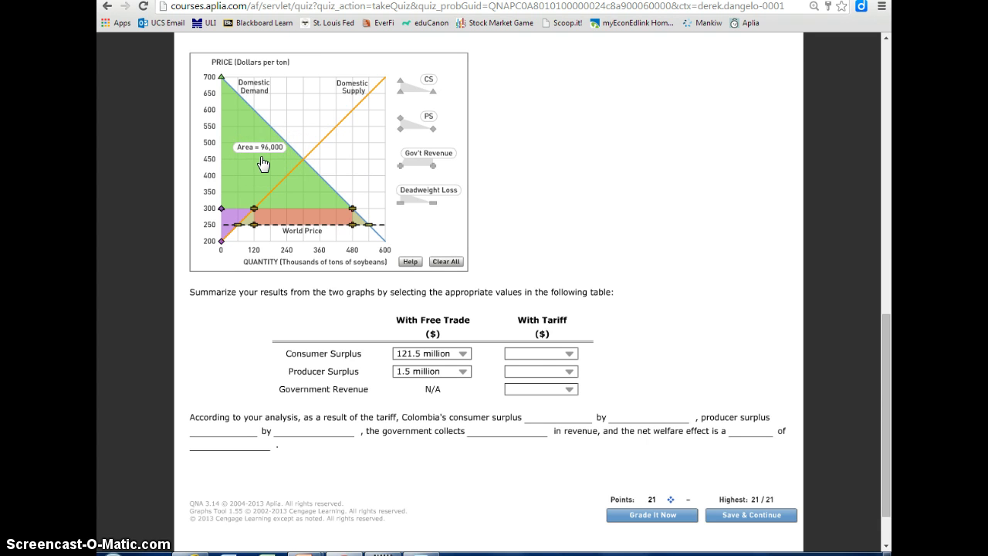
pyautogui.click(571, 354)
pyautogui.click(563, 367)
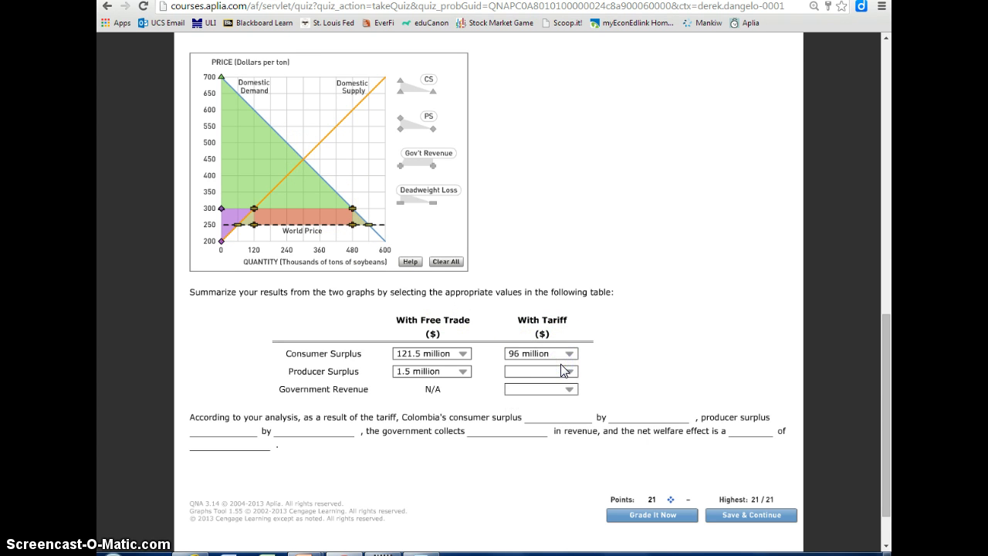
pyautogui.moveTo(230, 222)
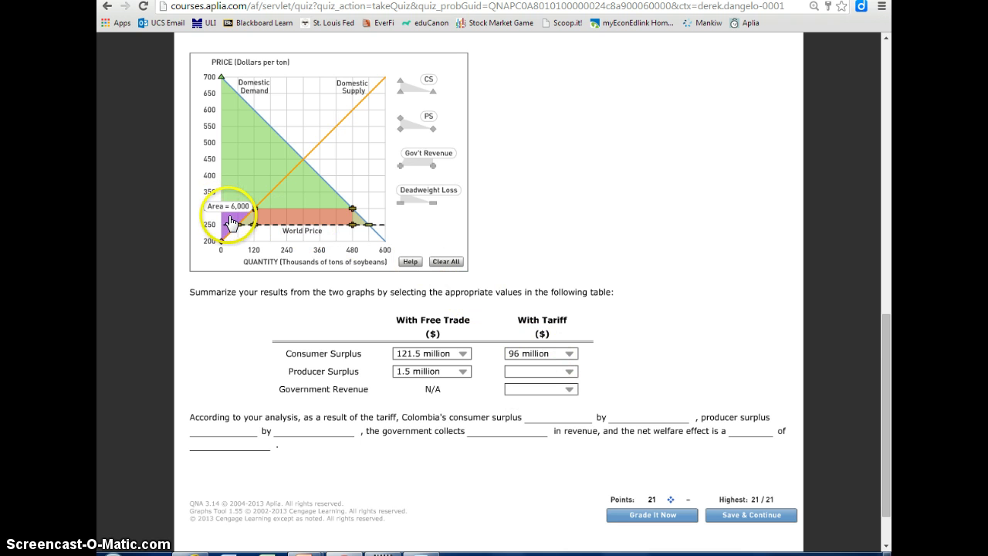
pyautogui.click(569, 374)
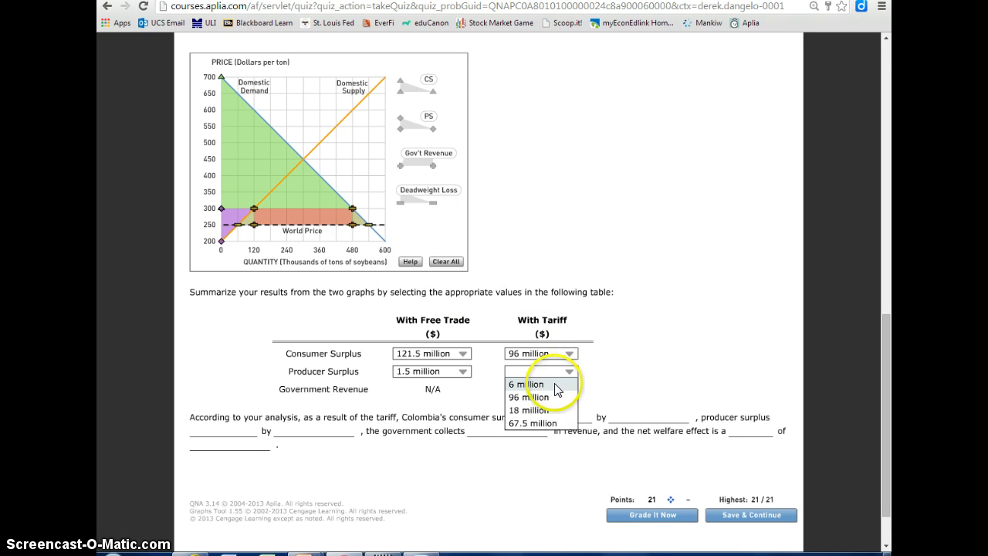
pyautogui.click(555, 383)
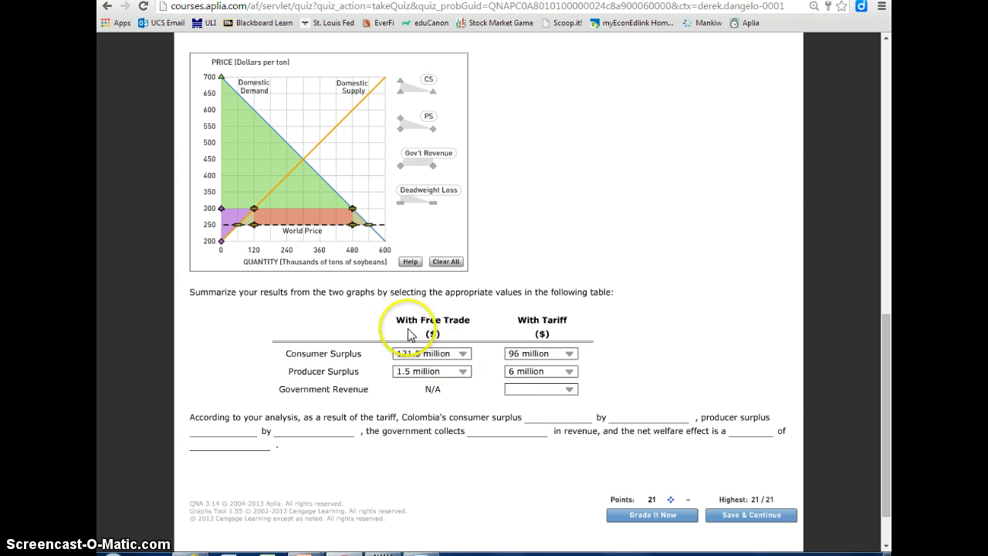
pyautogui.moveTo(323, 222)
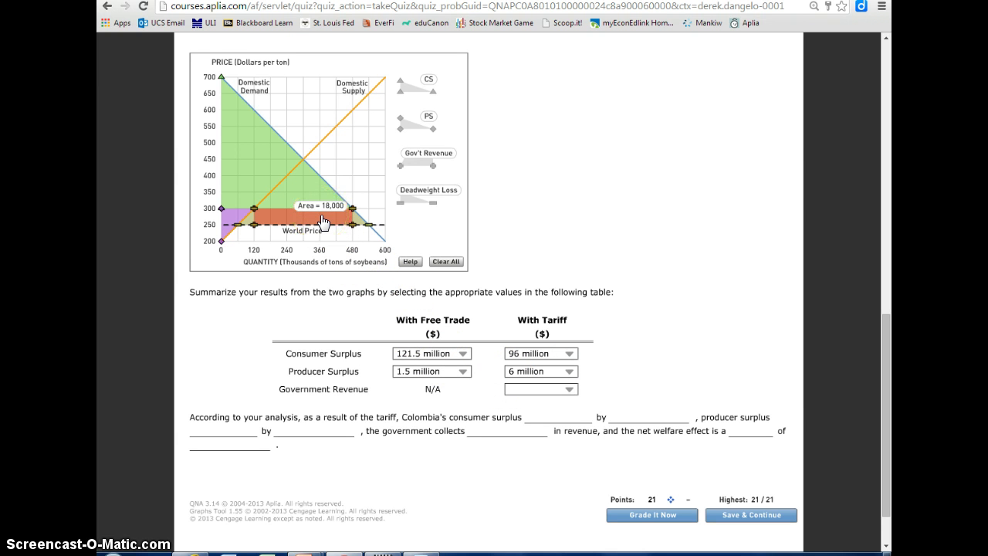
pyautogui.click(568, 390)
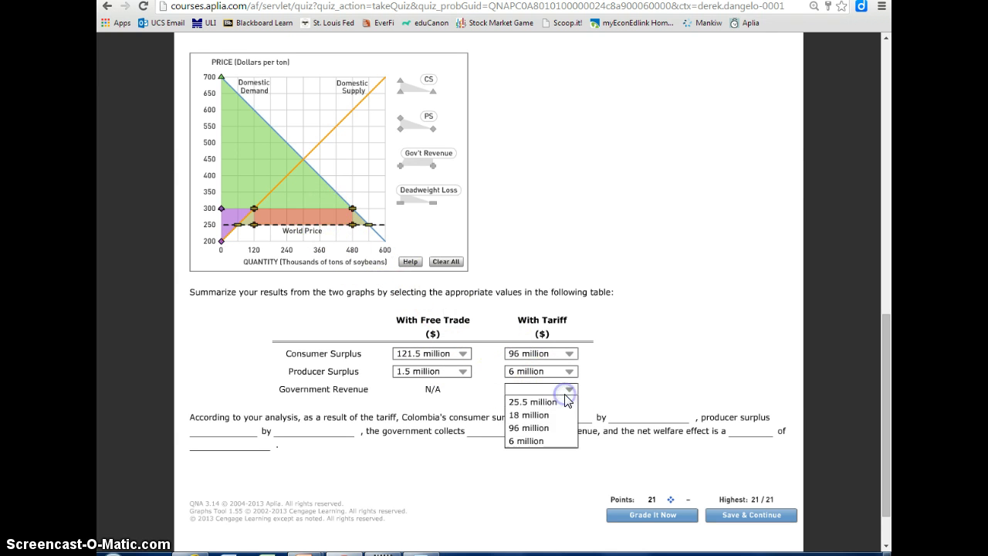
pyautogui.click(560, 415)
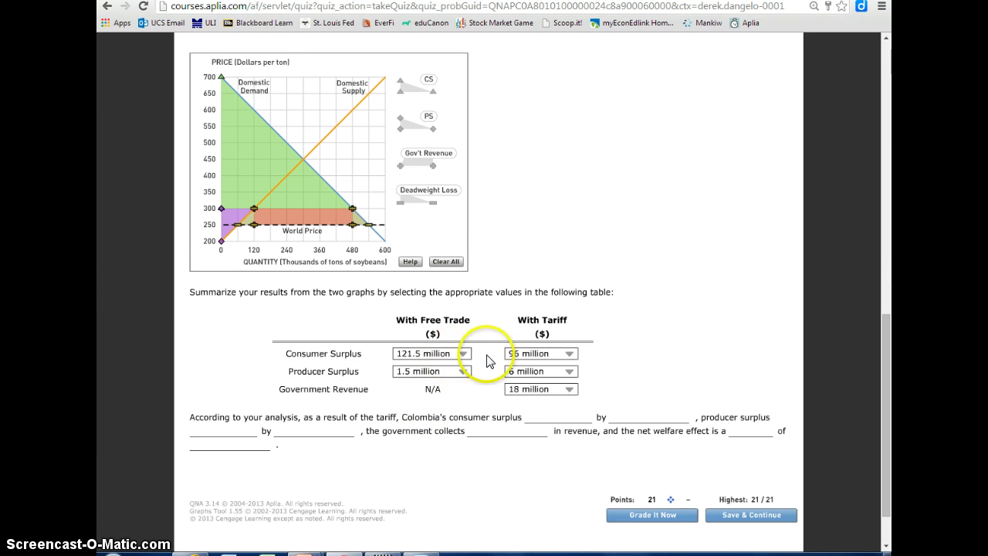
# State that consumer surplus decreases by $25.5 million and producer surplus increases by $4.5 million
pyautogui.click(557, 417)
pyautogui.click(560, 430)
pyautogui.click(633, 417)
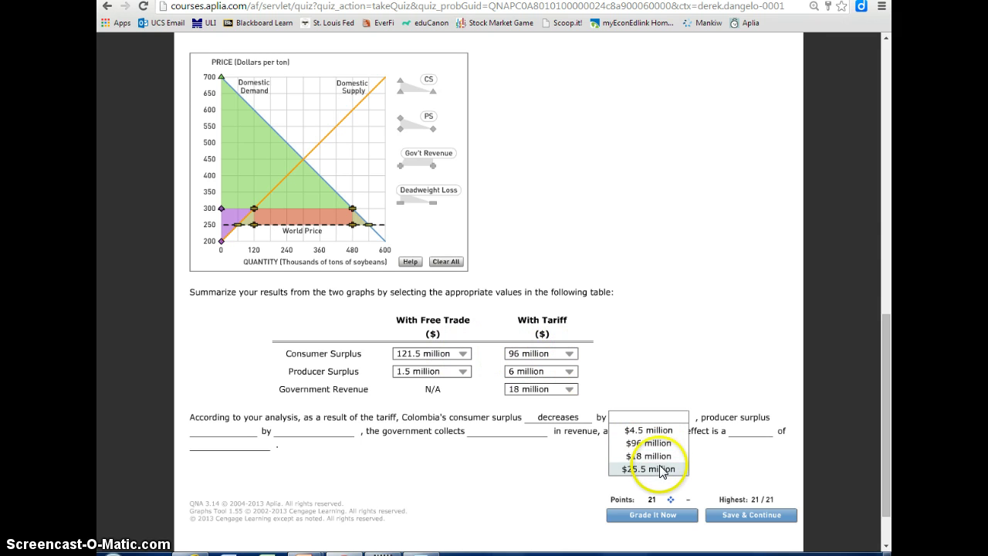
pyautogui.click(661, 470)
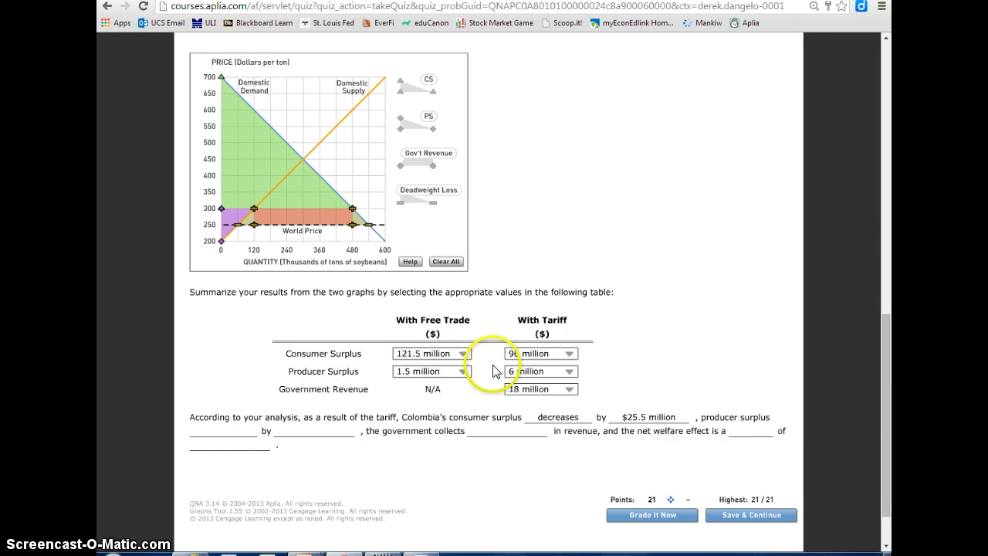
pyautogui.click(235, 430)
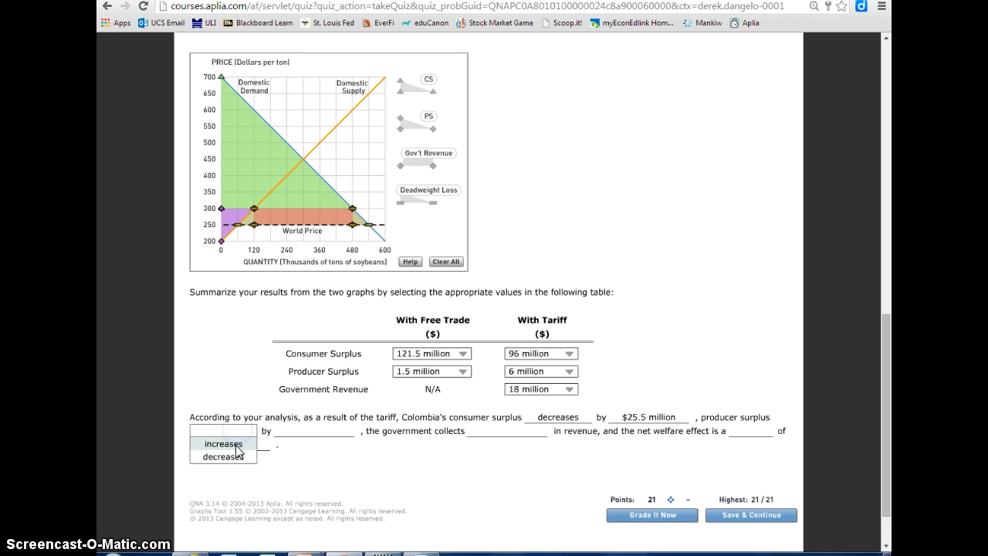
pyautogui.click(235, 445)
pyautogui.click(318, 433)
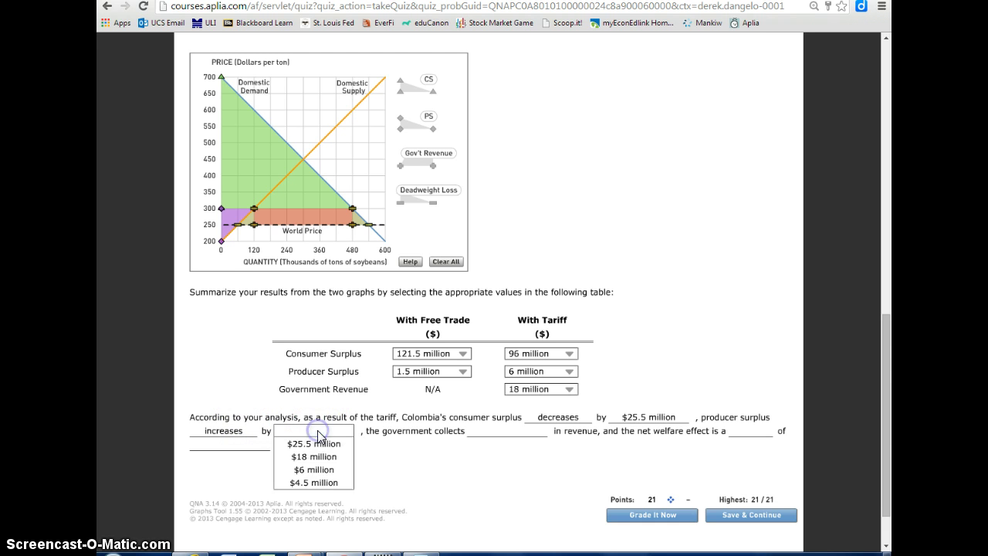
pyautogui.click(323, 483)
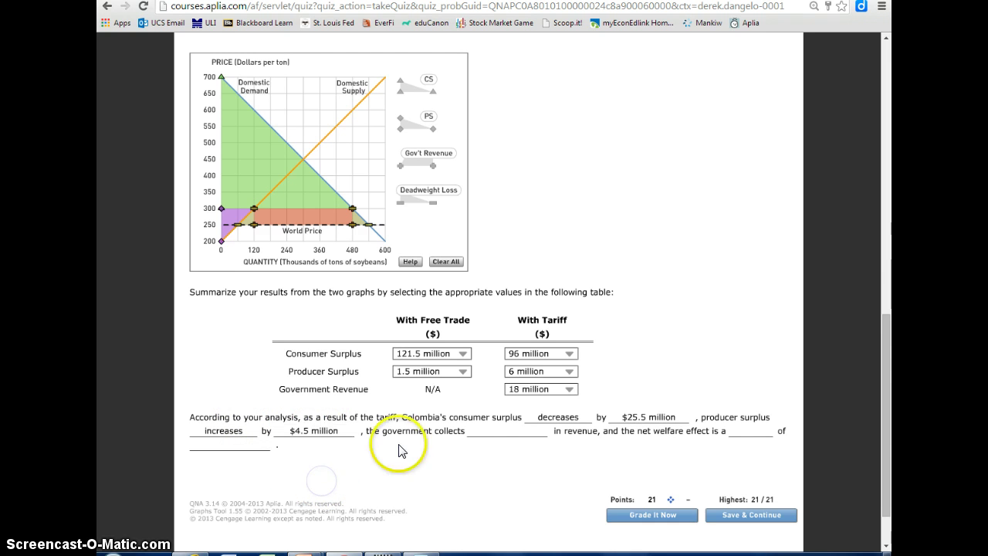
# State government revenue of $18 million and mark the net welfare effect as a loss
pyautogui.click(502, 433)
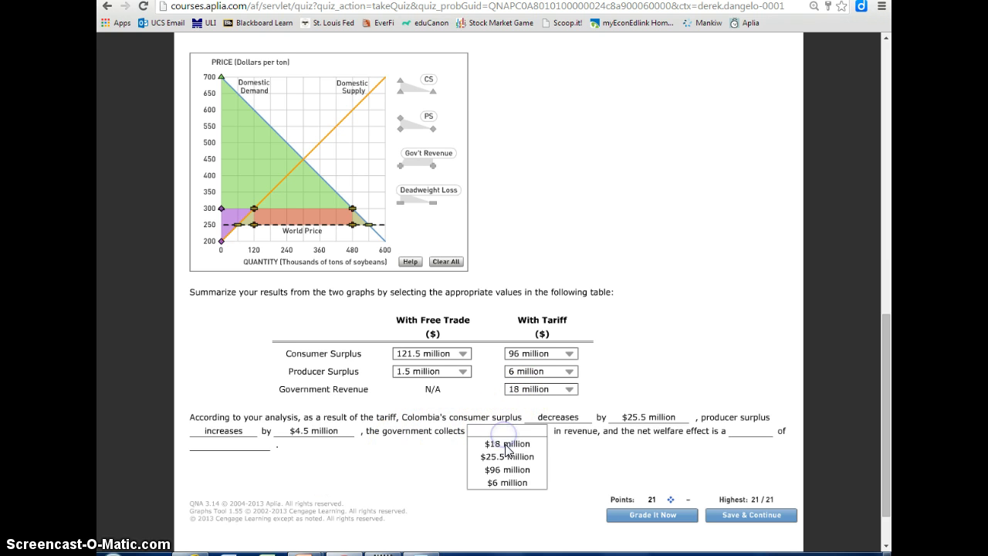
pyautogui.click(507, 445)
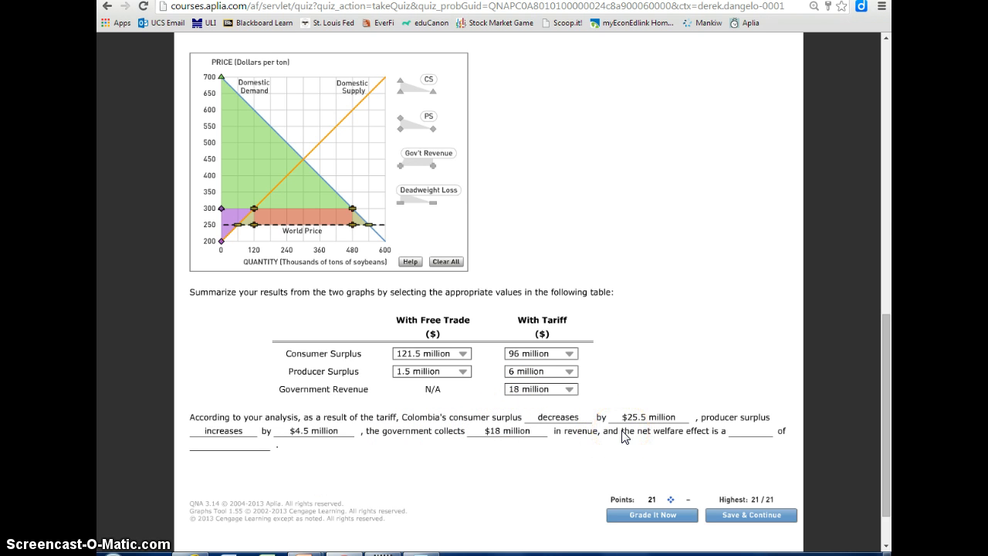
pyautogui.click(739, 431)
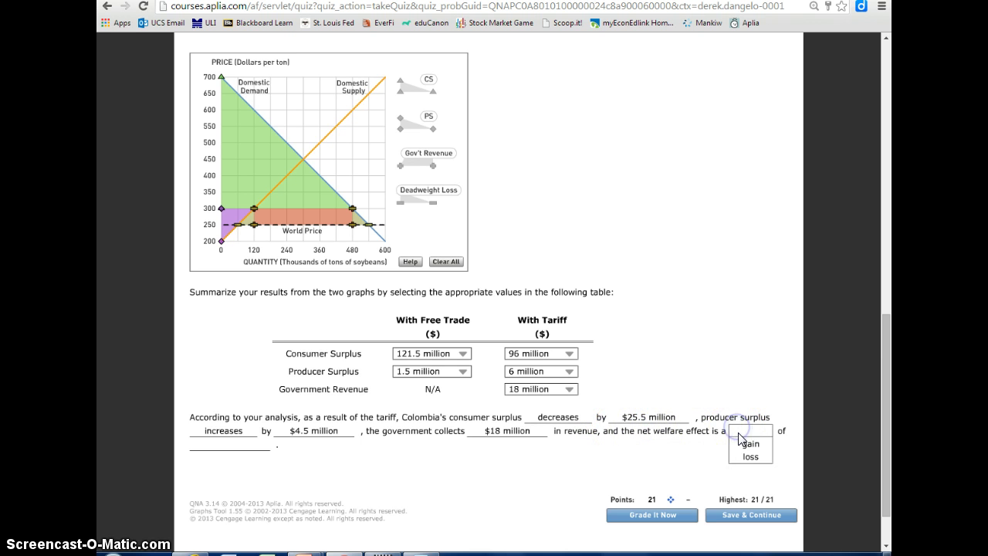
pyautogui.click(747, 457)
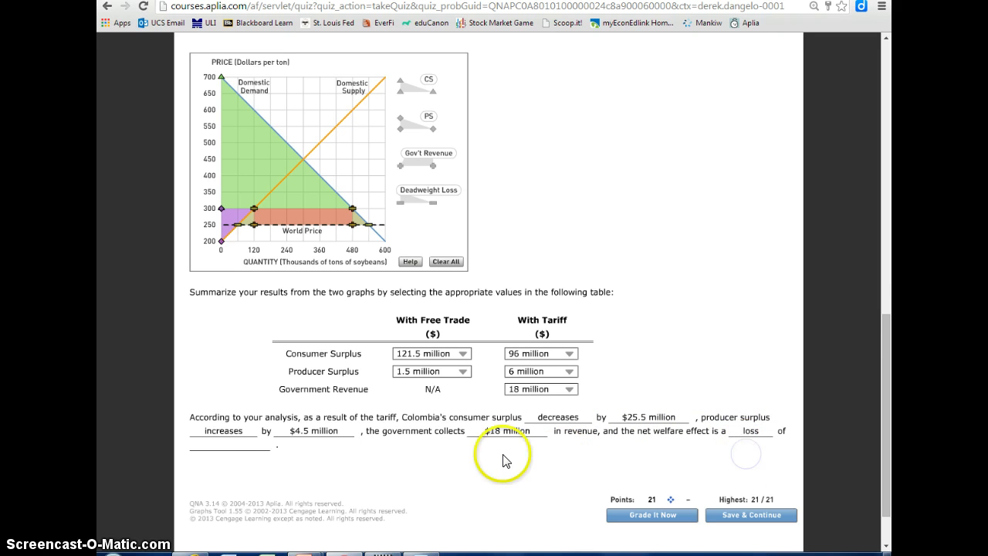
# Set the net welfare loss to $3 million and submit the answers for grading
pyautogui.click(261, 450)
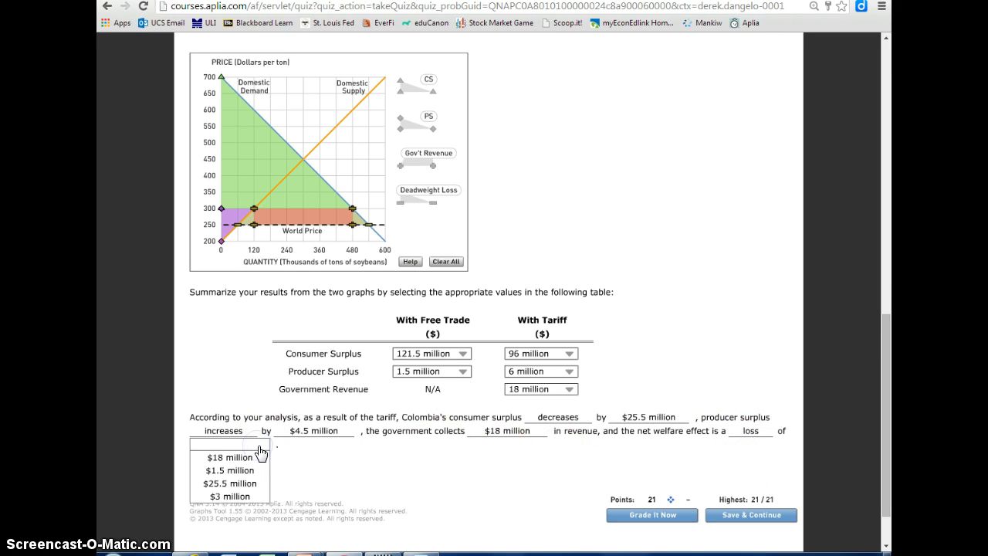
pyautogui.click(248, 219)
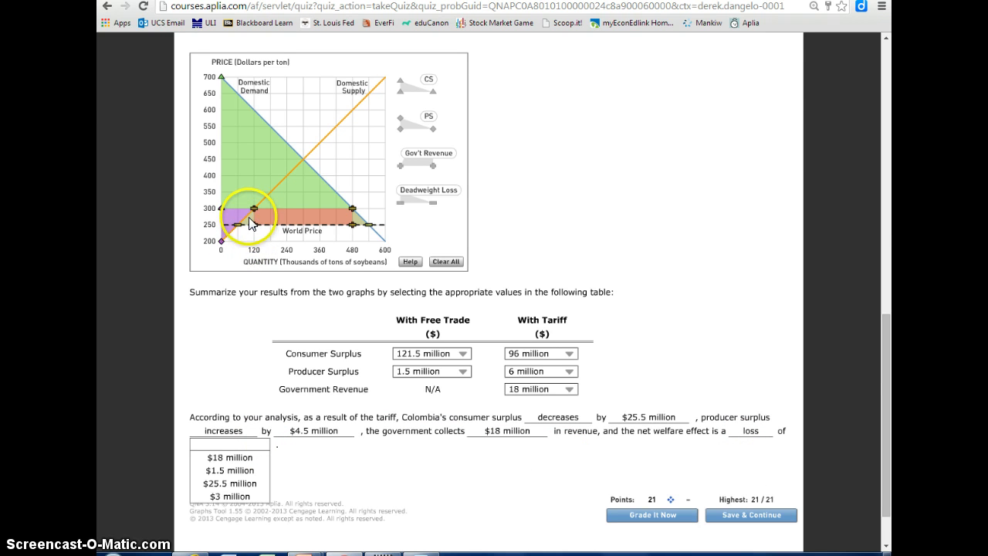
pyautogui.click(548, 226)
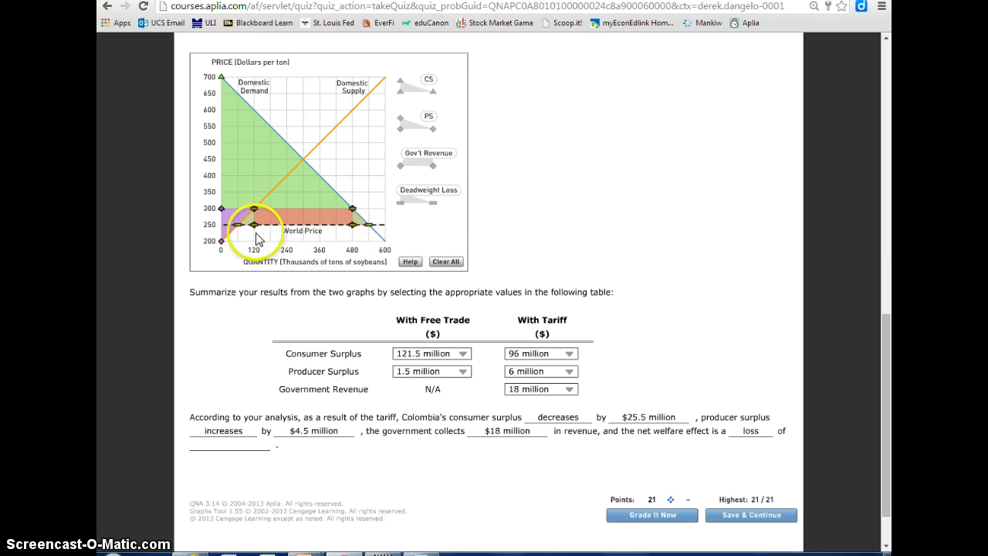
pyautogui.moveTo(250, 229)
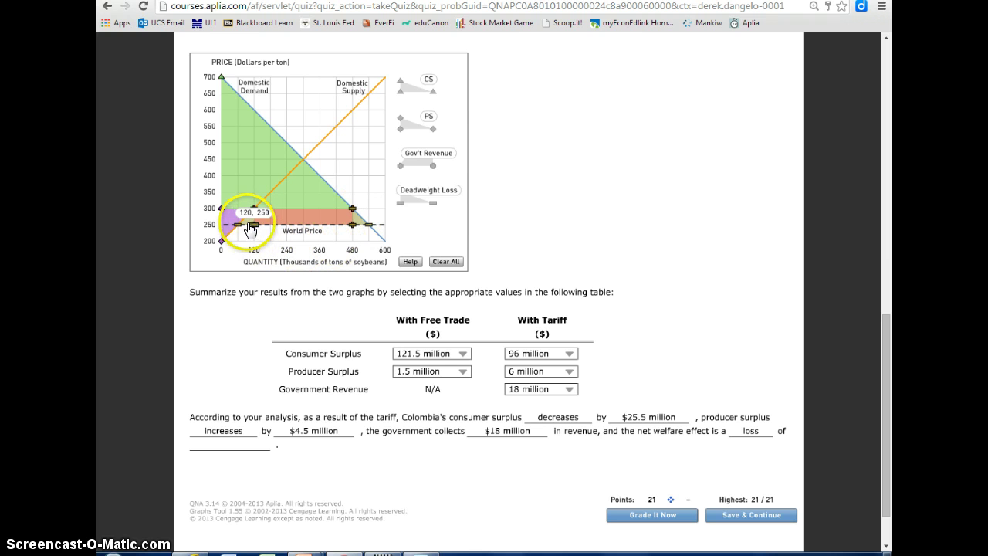
pyautogui.click(247, 445)
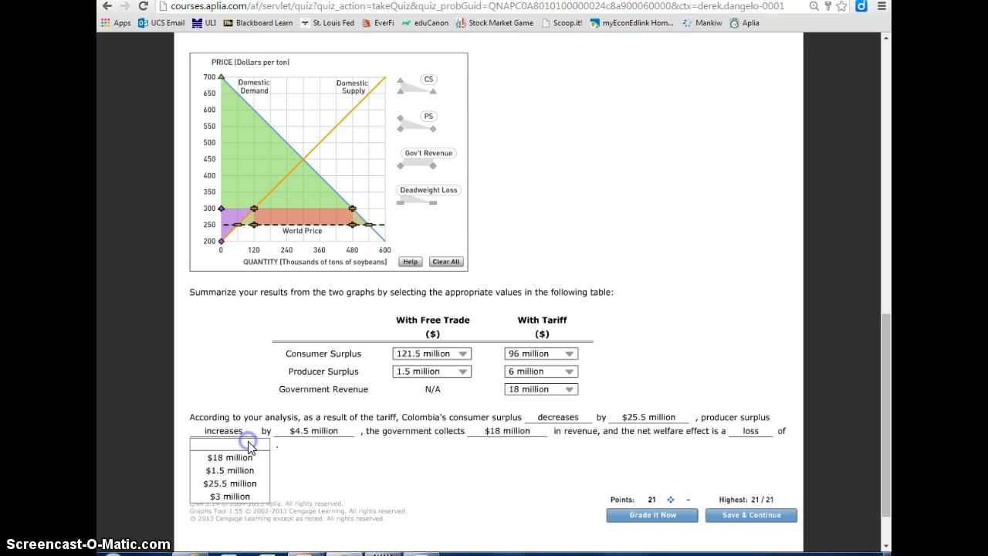
pyautogui.click(246, 495)
pyautogui.click(652, 515)
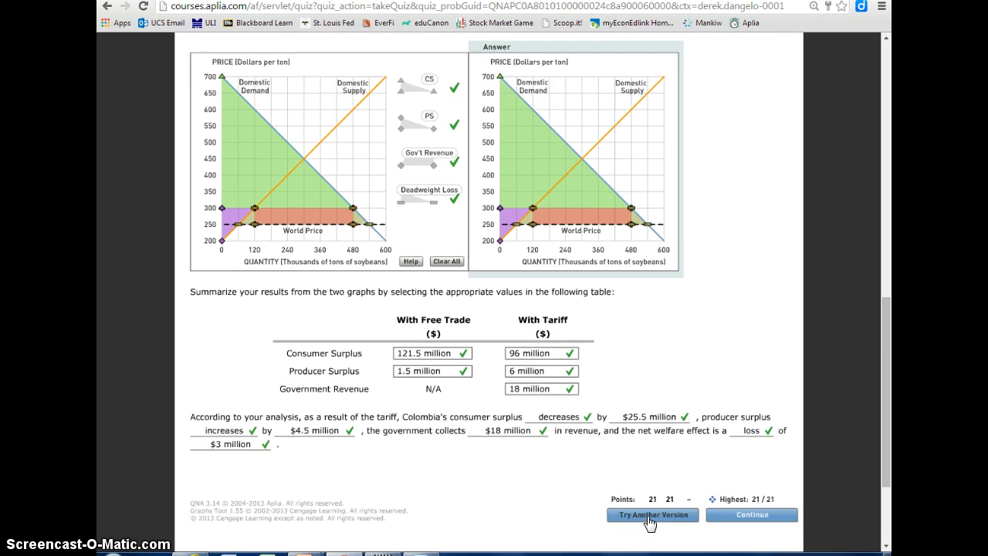
pyautogui.scroll(-3, 639, 443)
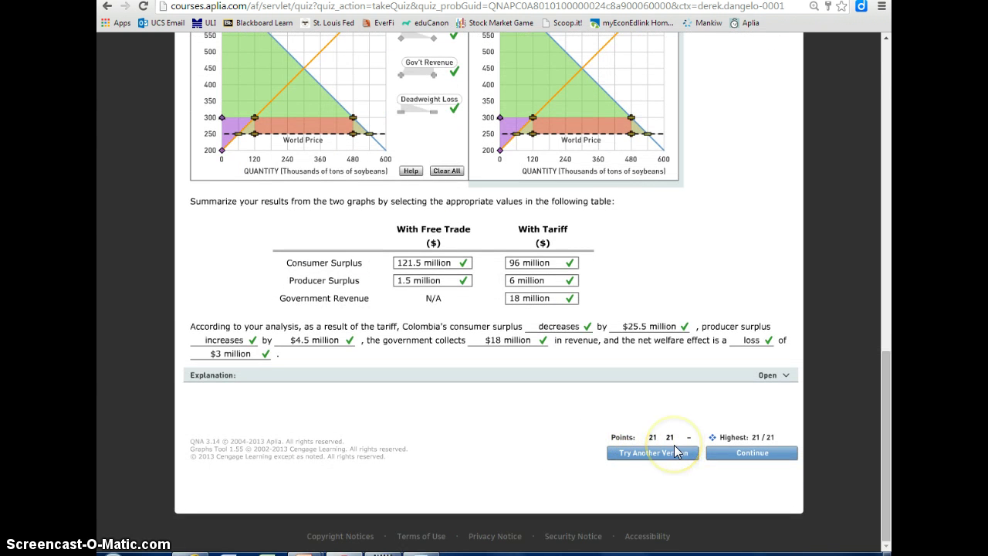